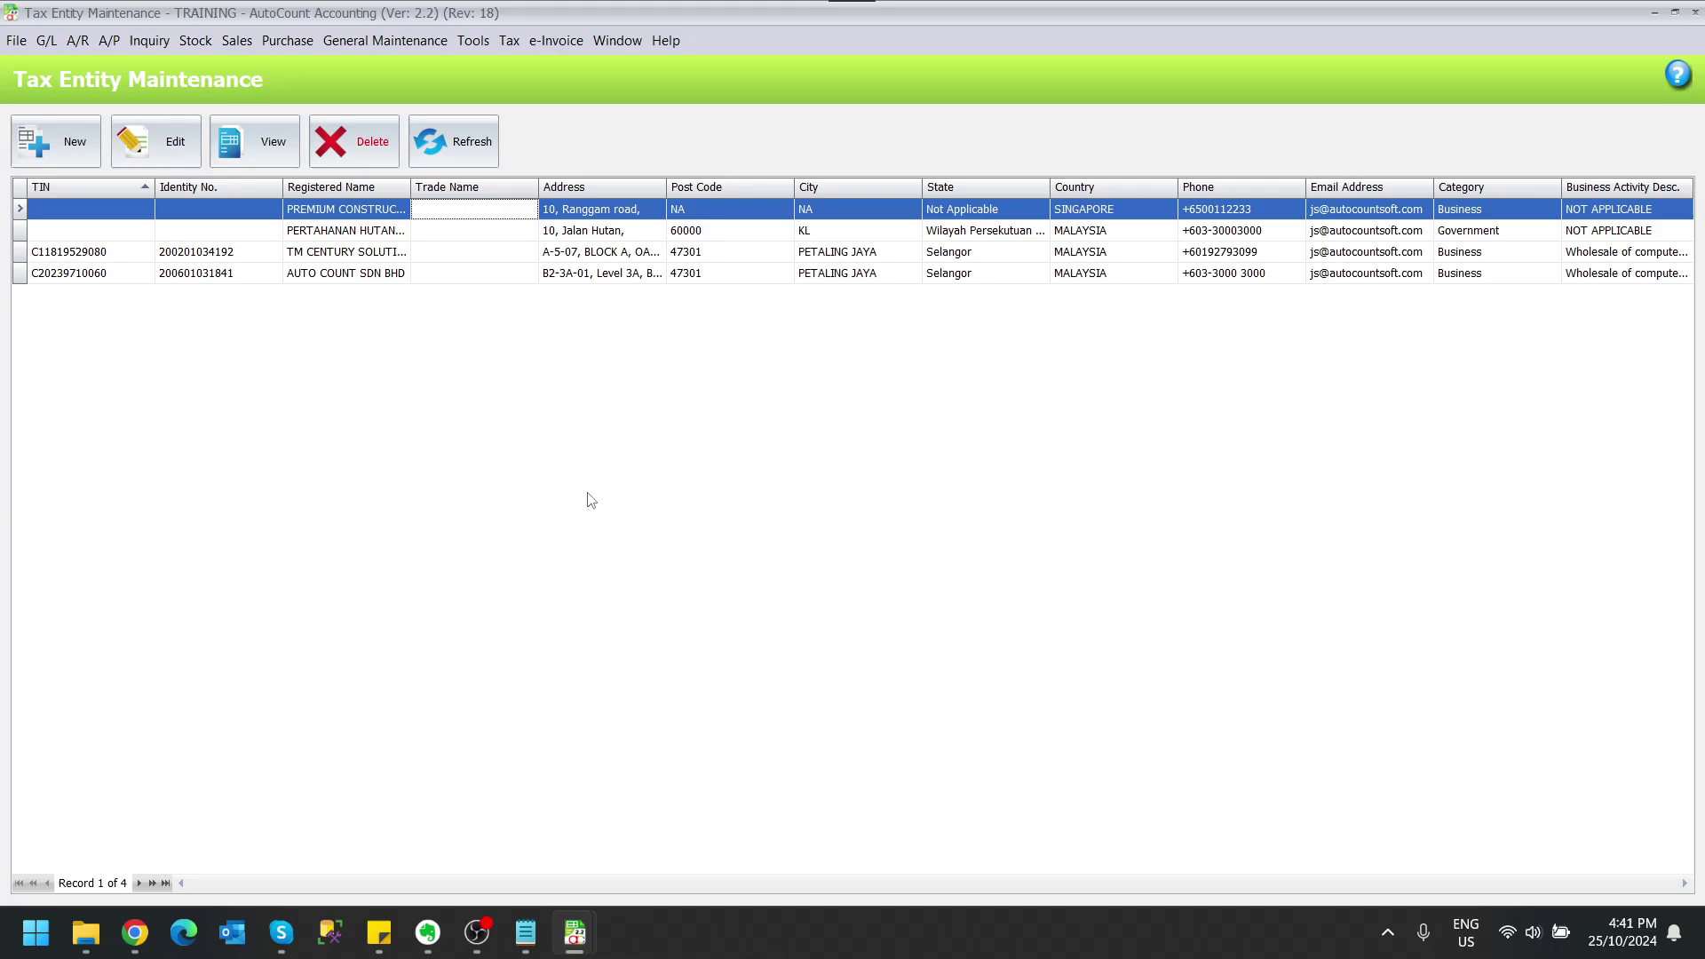
Step: Start a new tax entity with its category set to Individual
{"action": "left_click", "coordinate": [90, 148]}
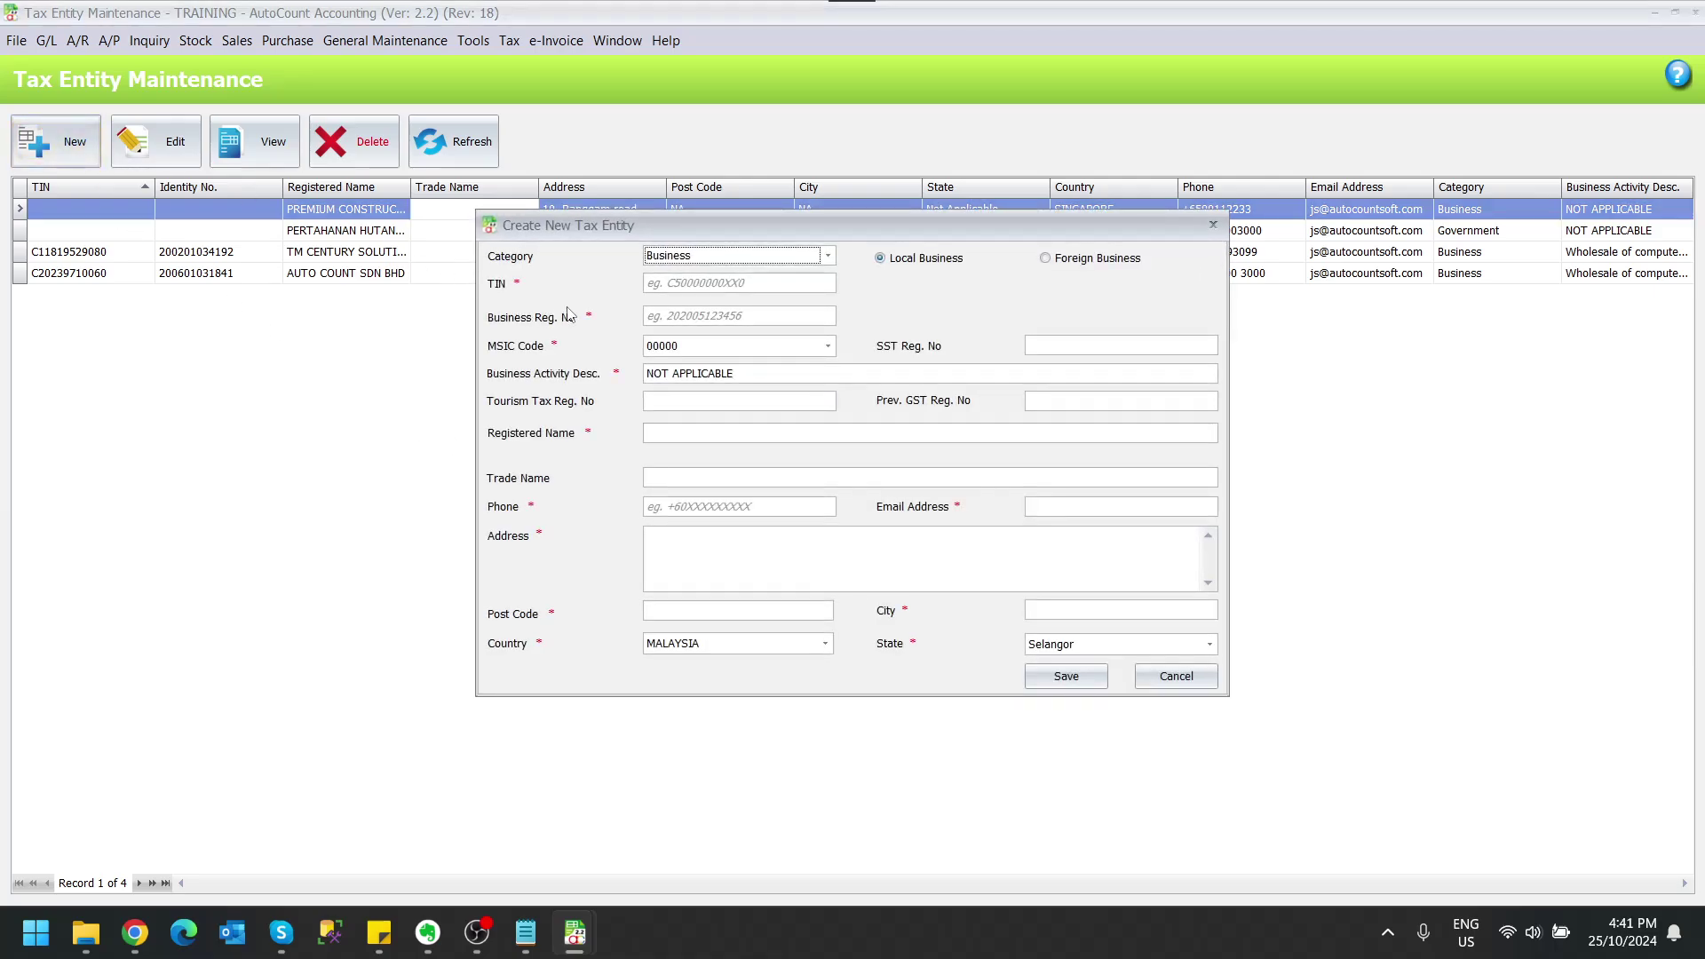
{"action": "left_click", "coordinate": [729, 257]}
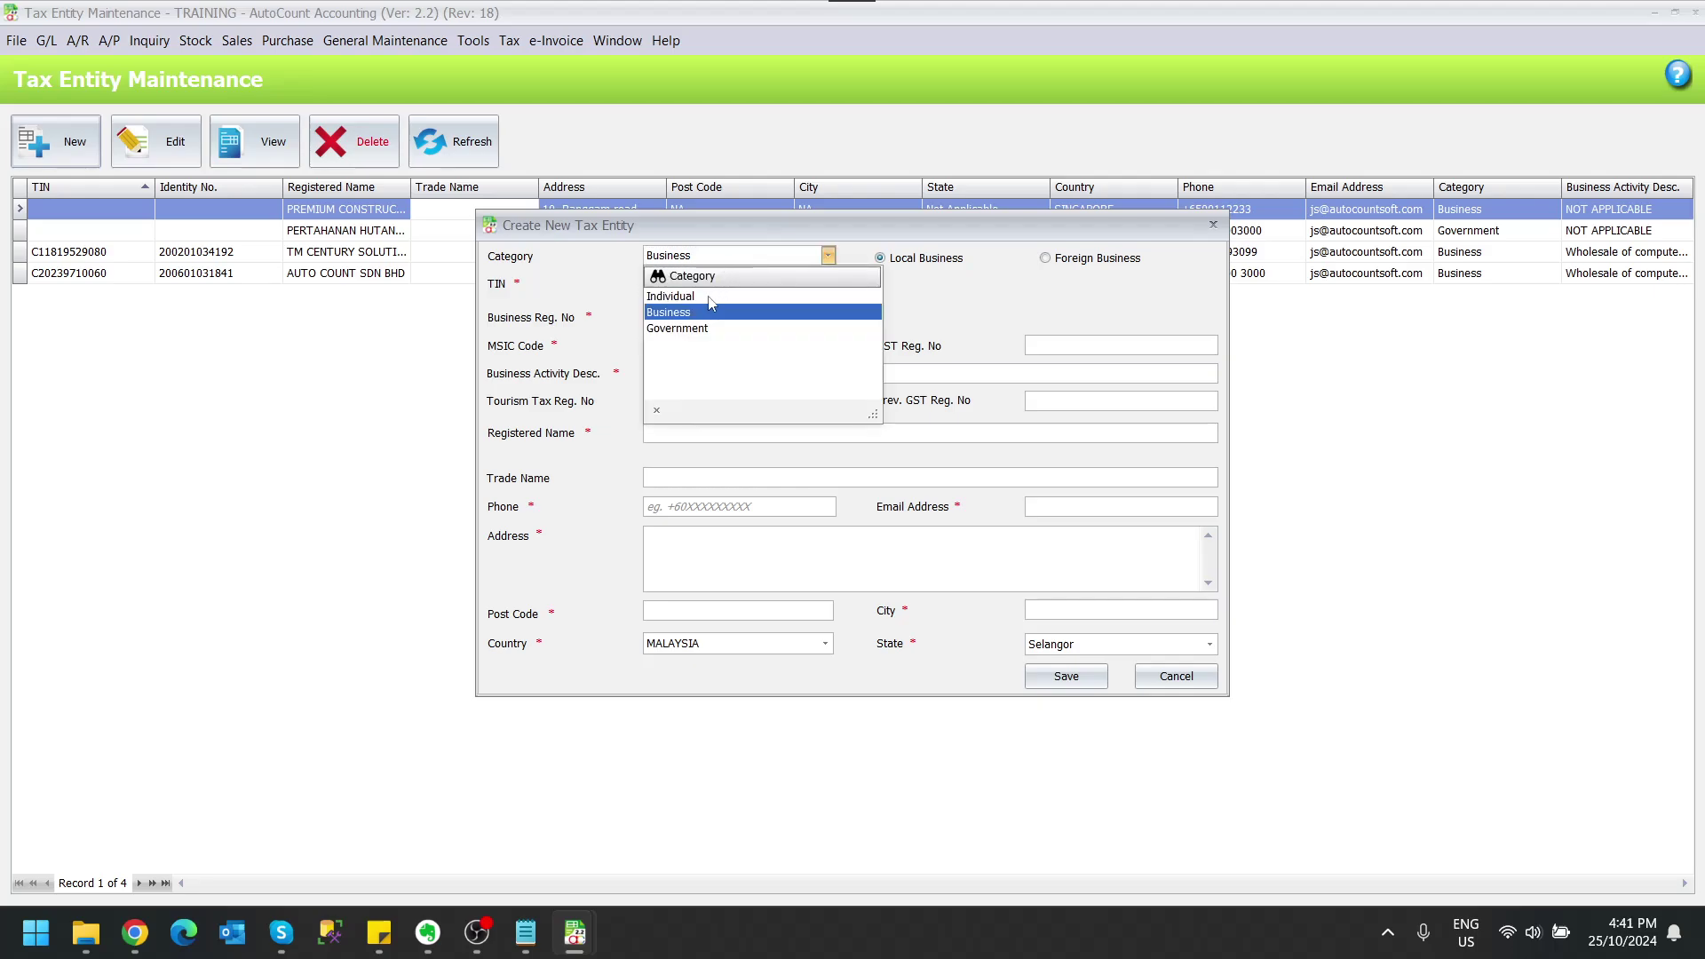
{"action": "left_click", "coordinate": [706, 297]}
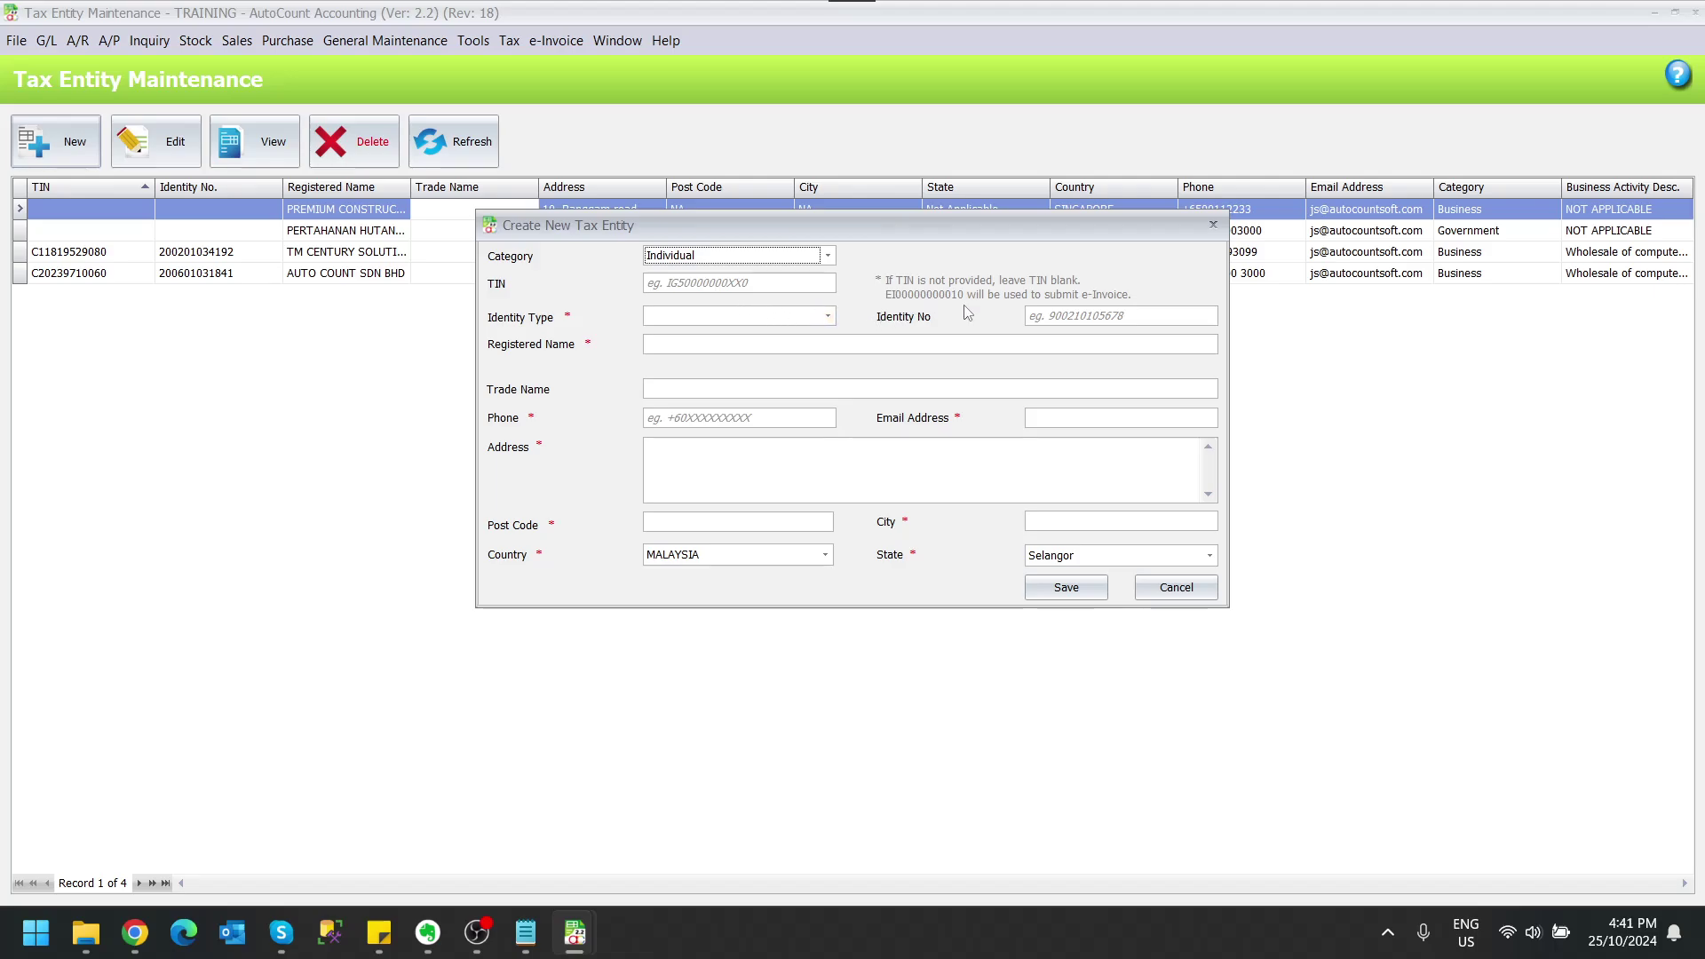
{"action": "left_click", "coordinate": [823, 318]}
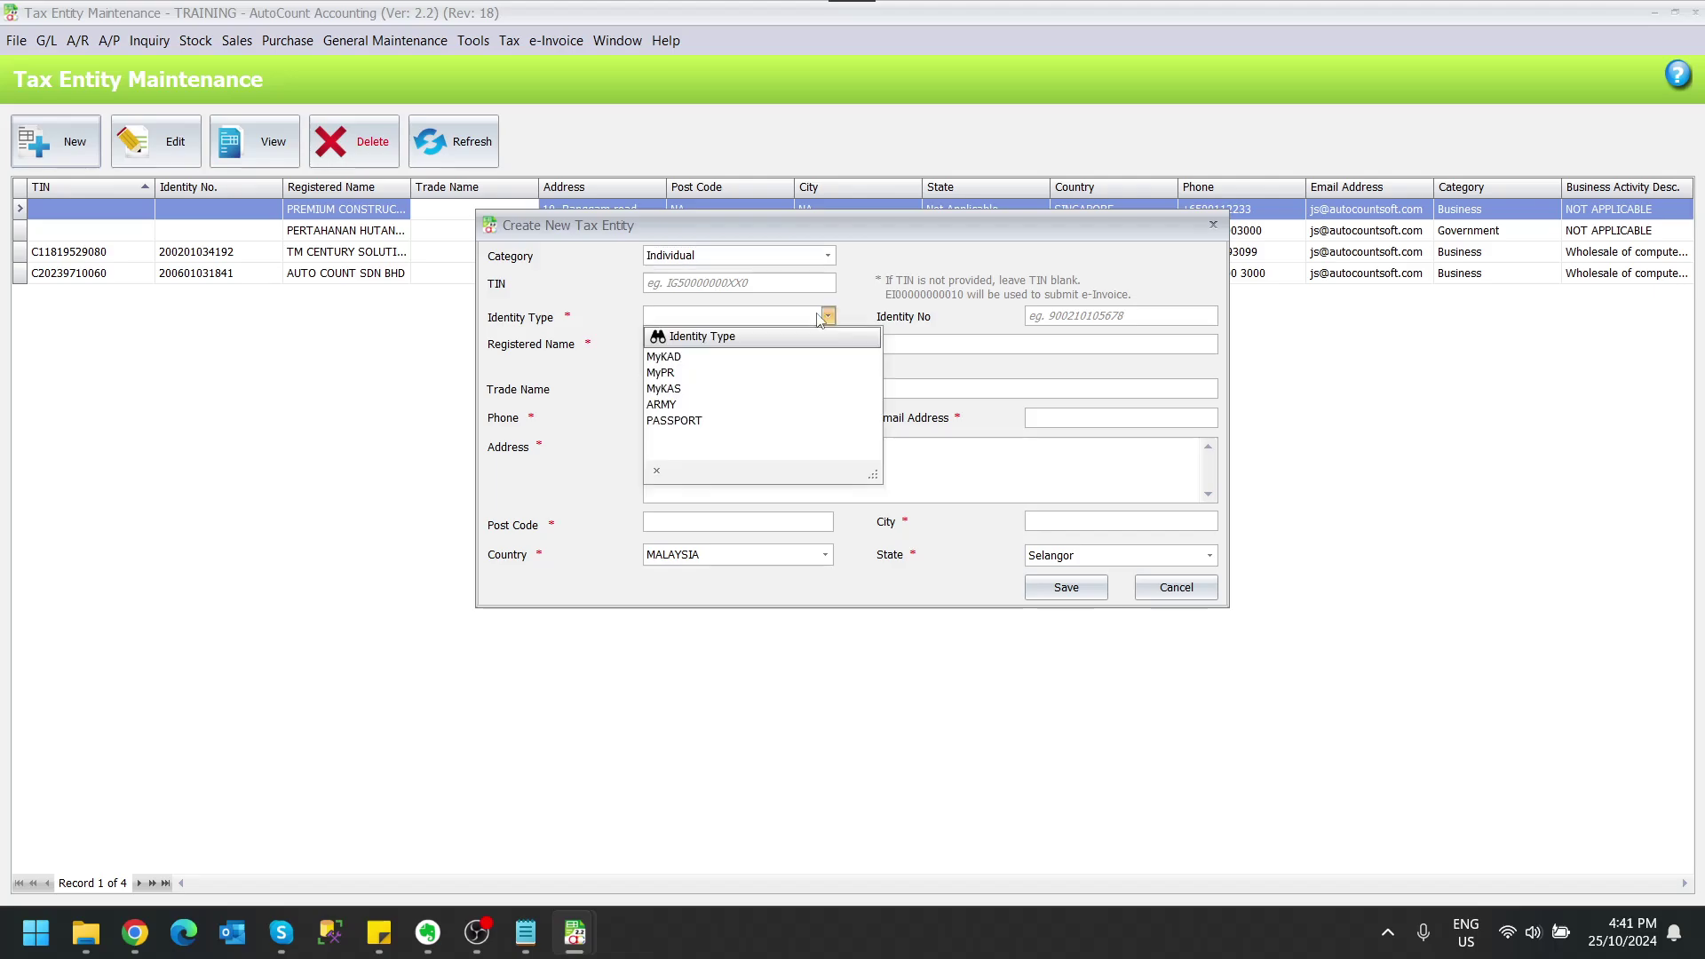
{"action": "left_click", "coordinate": [665, 358]}
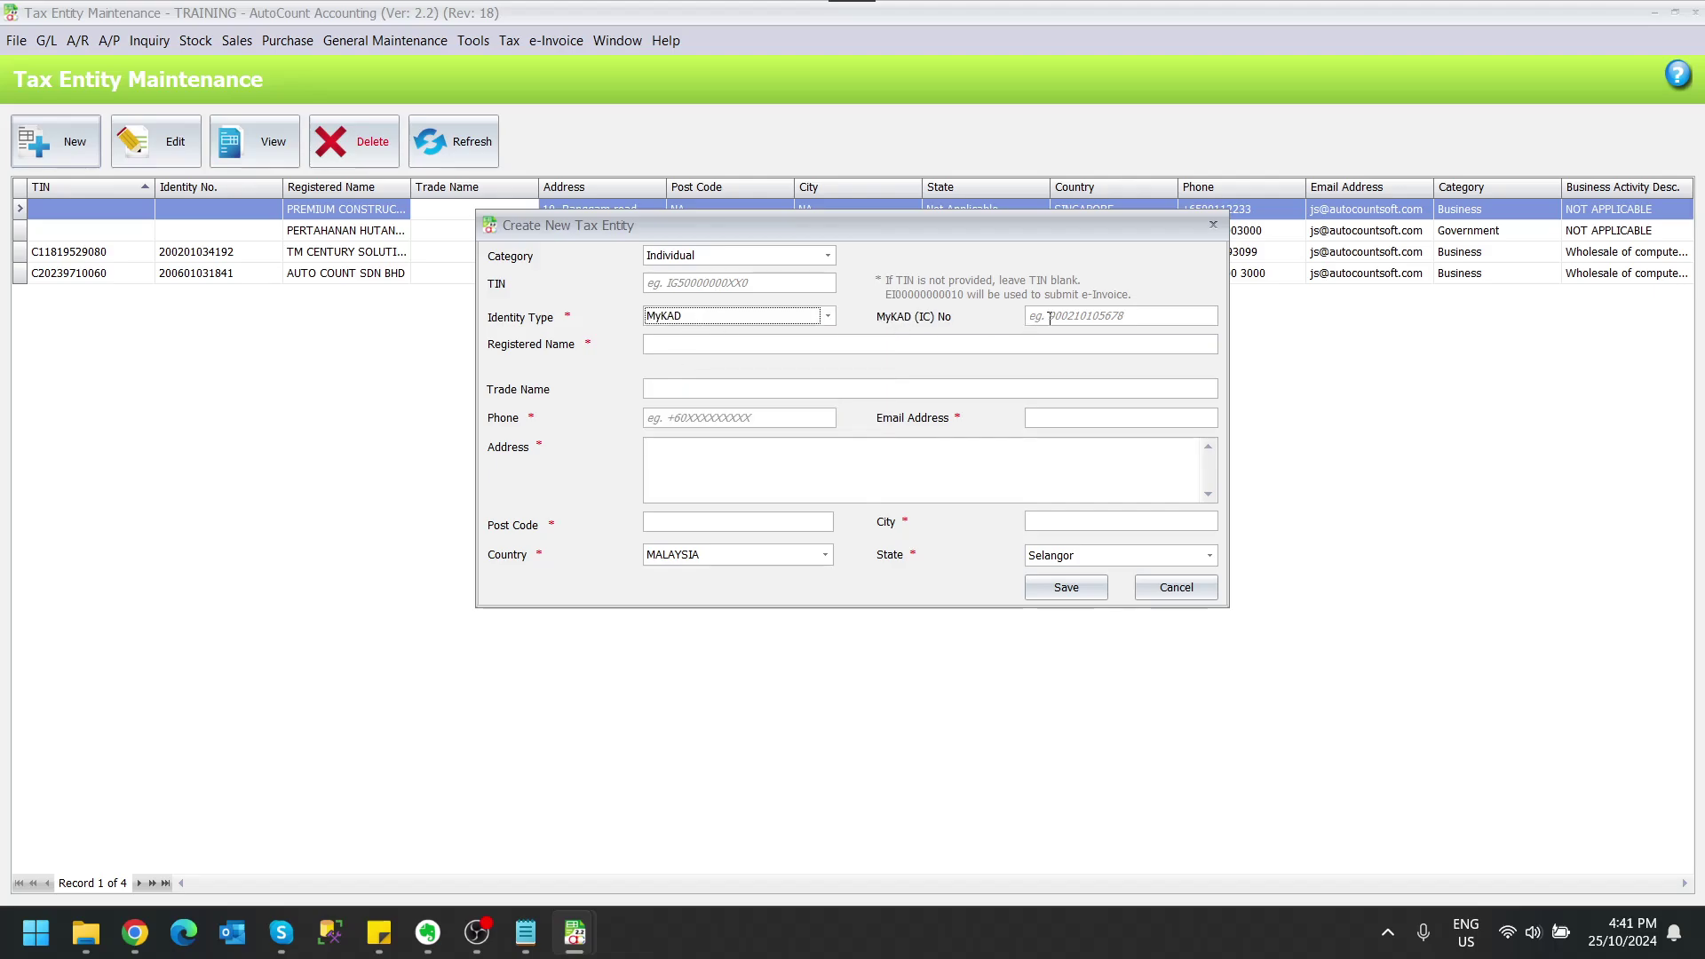
{"action": "left_click", "coordinate": [1119, 315]}
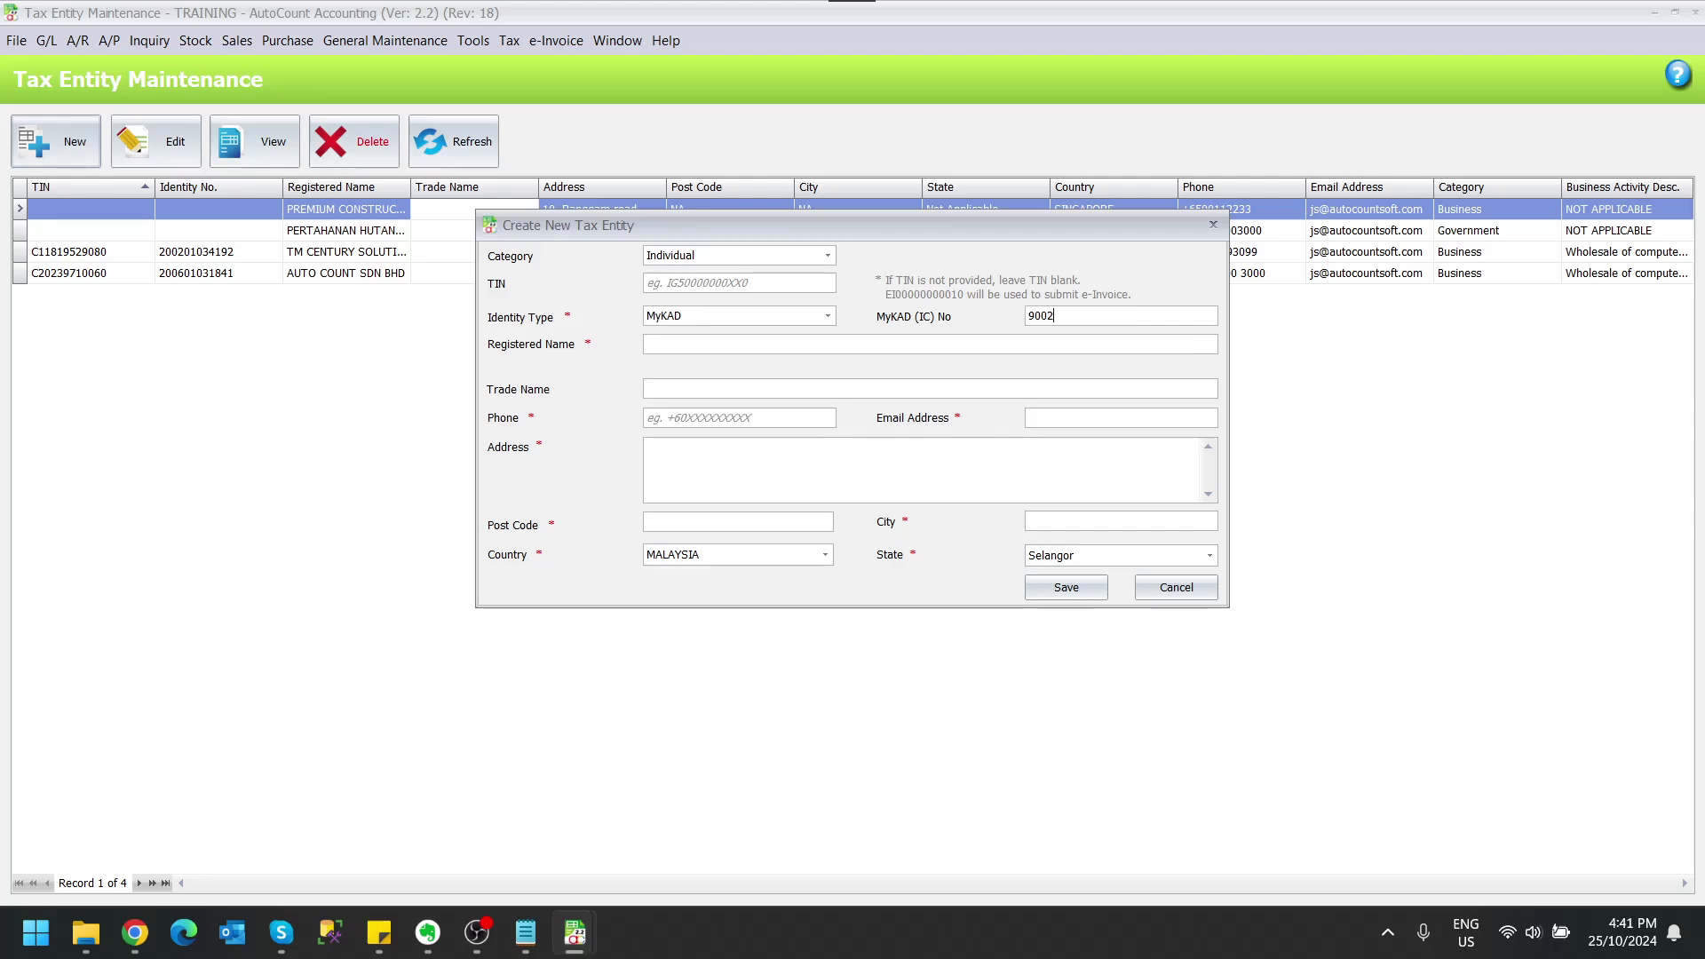
{"action": "left_click", "coordinate": [1093, 341]}
{"action": "left_click", "coordinate": [821, 417]}
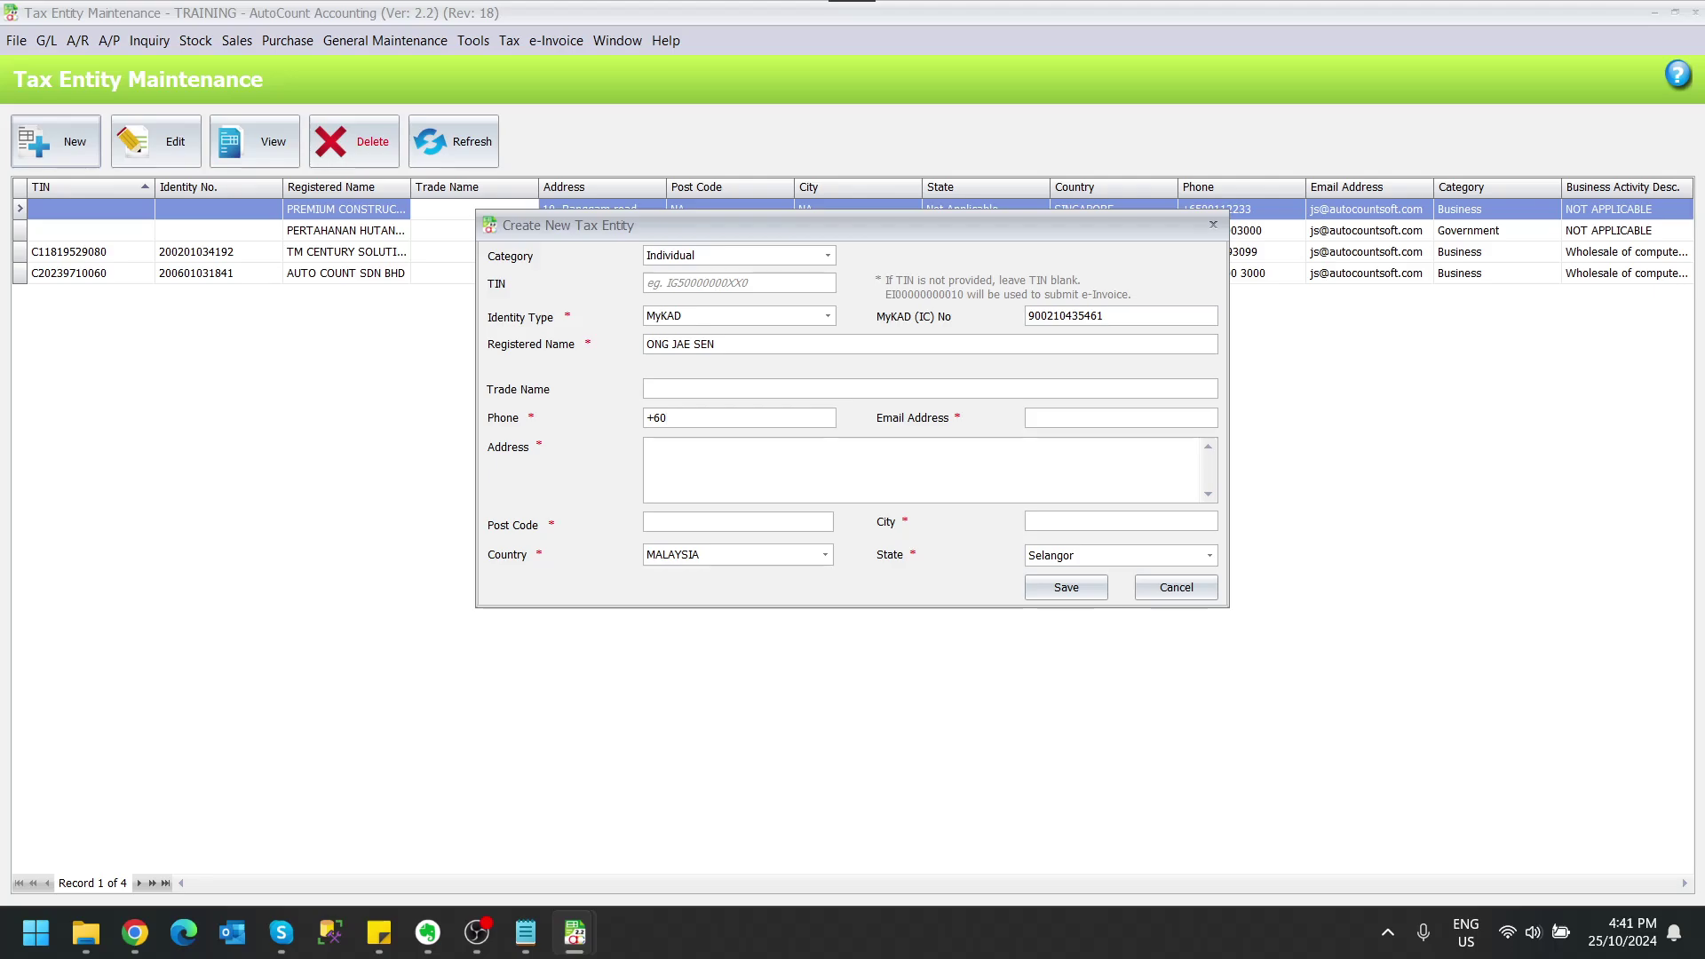
{"action": "key", "text": "Tab"}
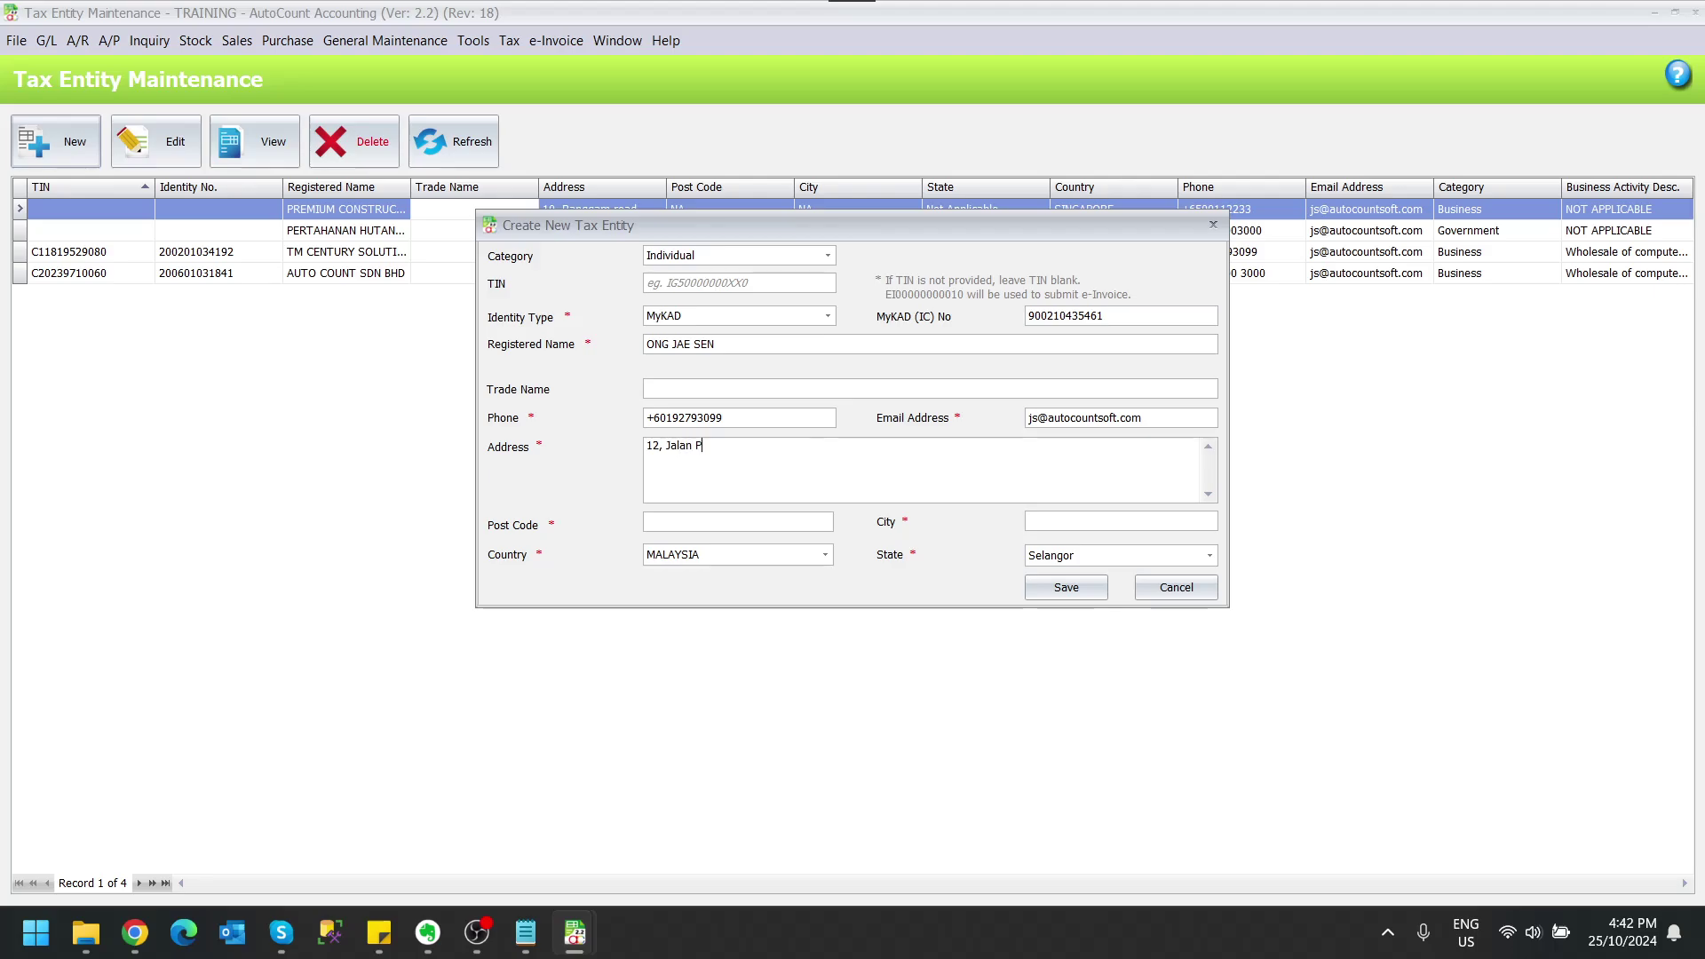
{"action": "key", "text": "Return"}
{"action": "type", "text": "Taman"}
{"action": "type", "text": "Buah-buahan"}
{"action": "type", "text": "41100"}
{"action": "type", "text": "lang"}
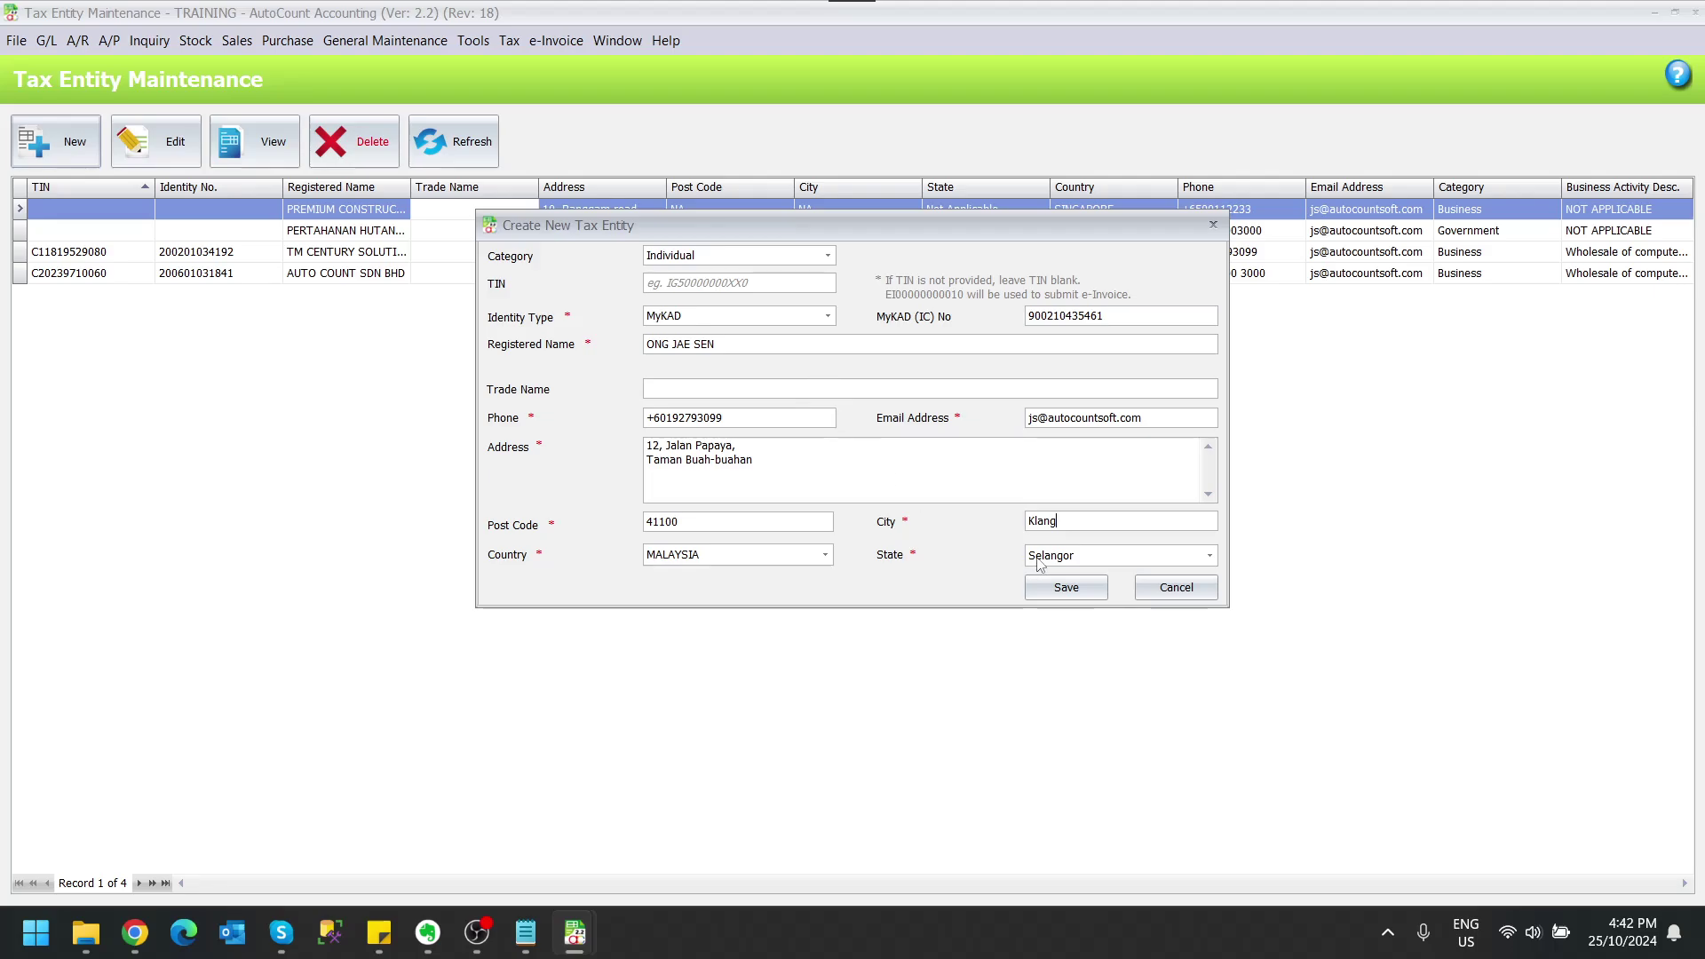
{"action": "left_click", "coordinate": [1056, 591]}
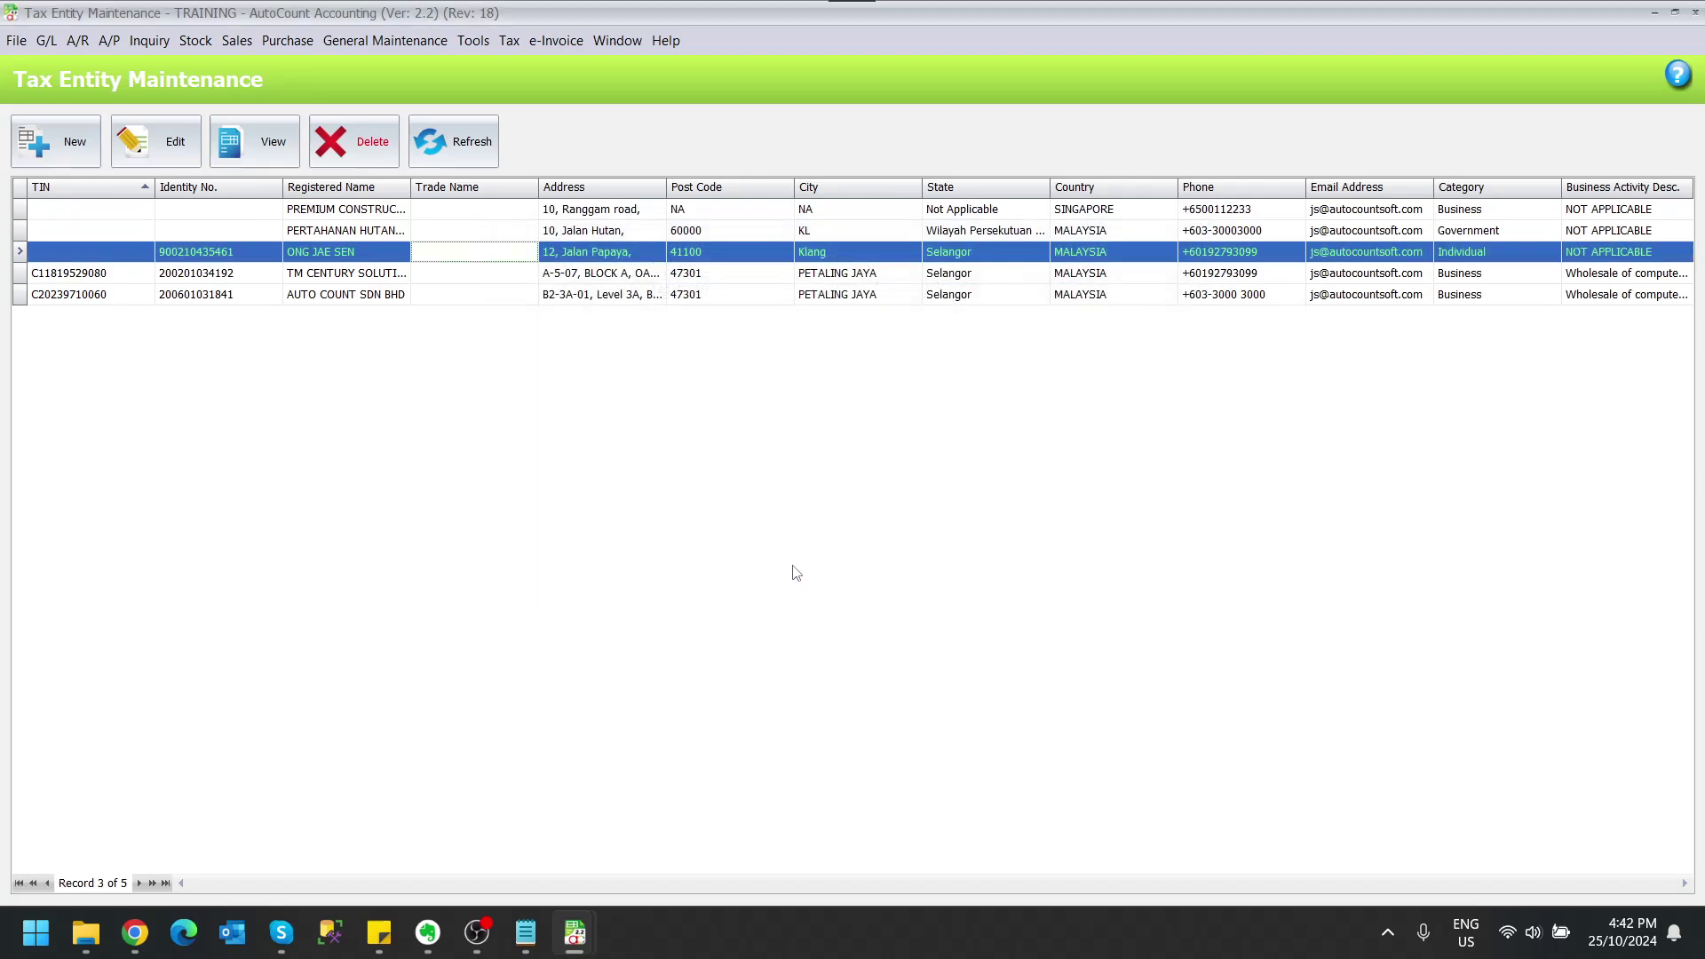